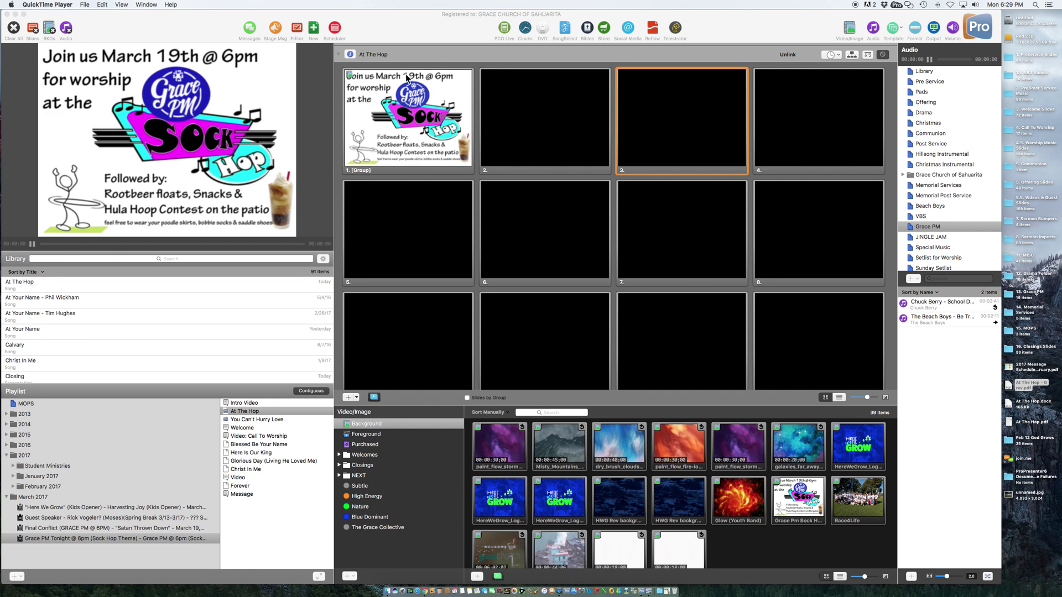
- Return to At The Hop slide 1, then open the options menu for slide 2
{"action": "left_click", "coordinate": [382, 120]}
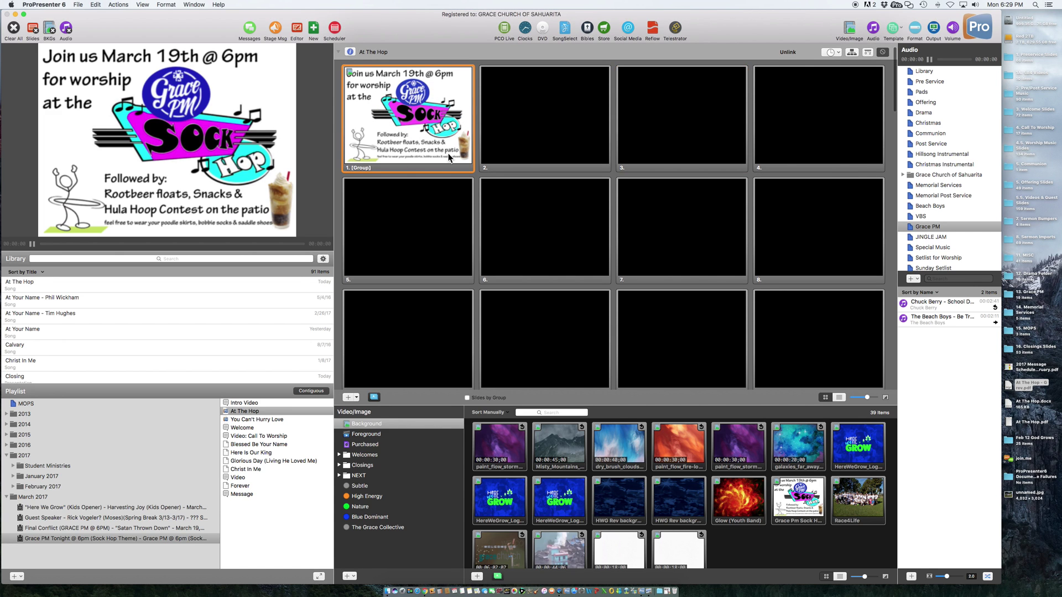
{"action": "left_click", "coordinate": [509, 124]}
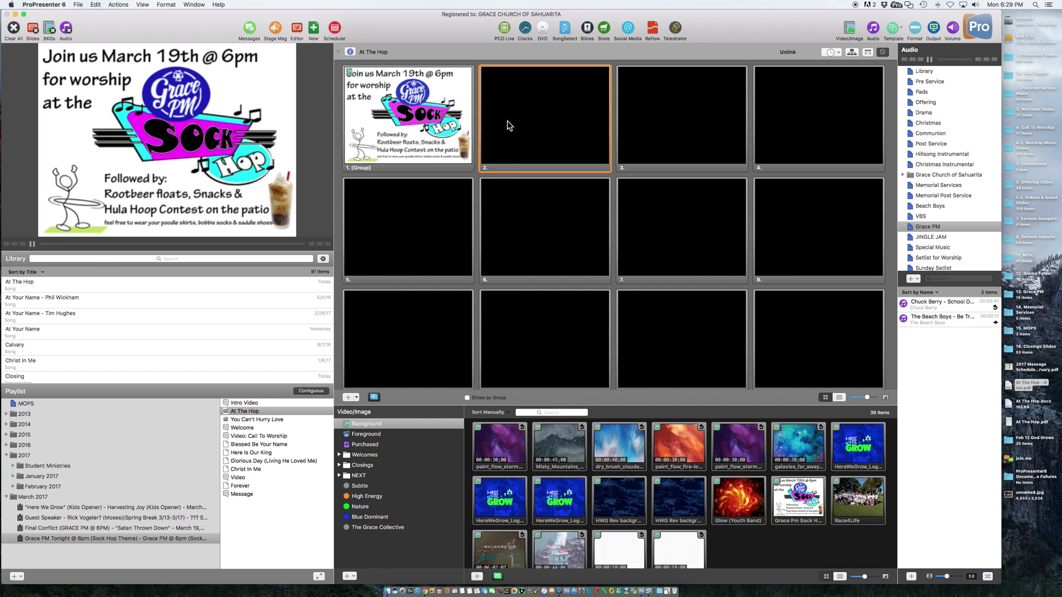
{"action": "right_click", "coordinate": [524, 130]}
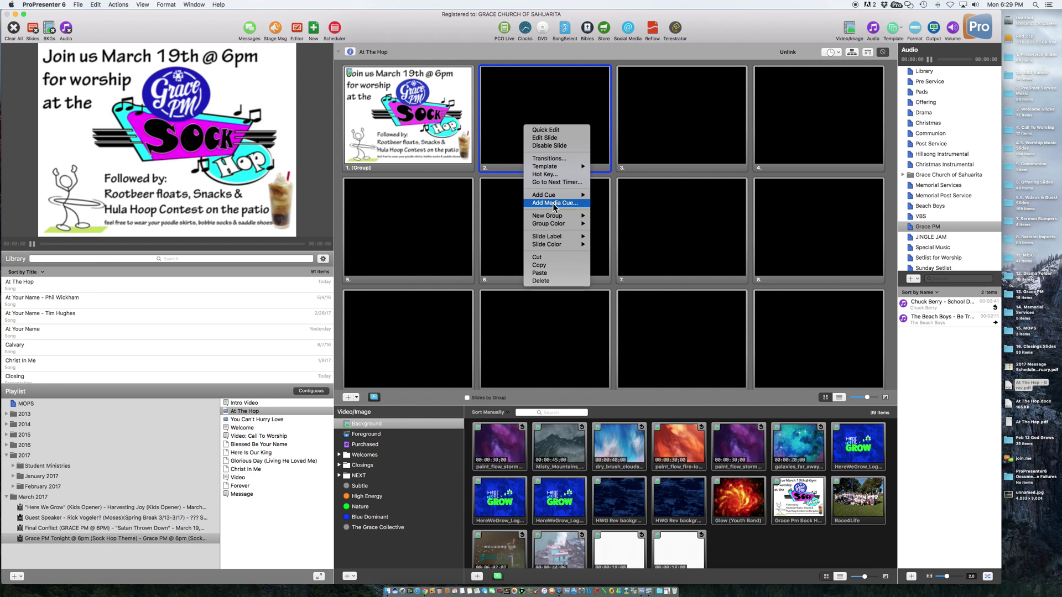
{"action": "left_click", "coordinate": [557, 137]}
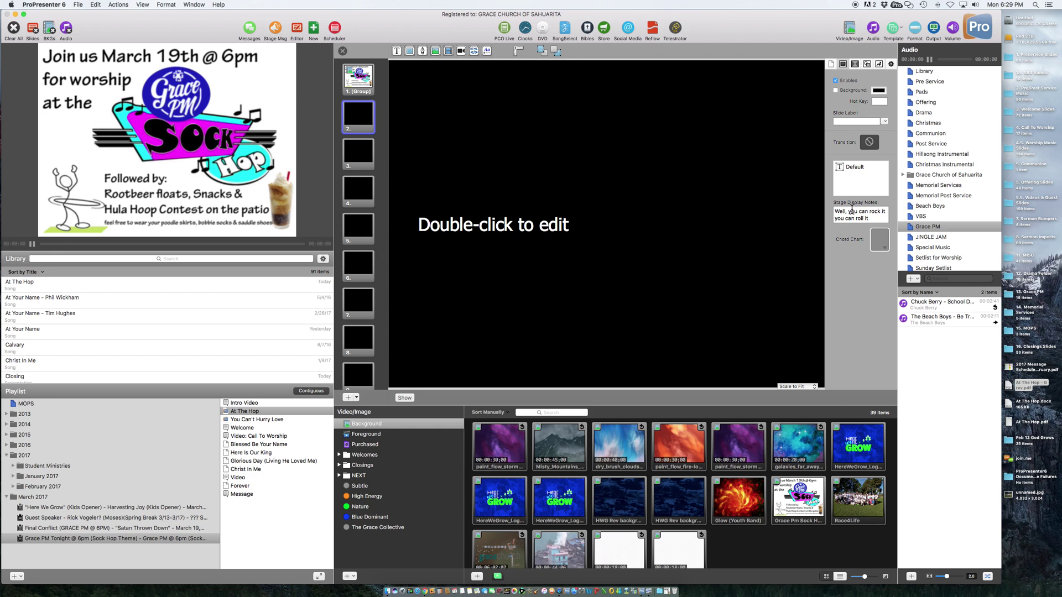
{"action": "scroll", "coordinate": [855, 214], "scroll_direction": "down", "scroll_amount": 3}
{"action": "left_click", "coordinate": [342, 52]}
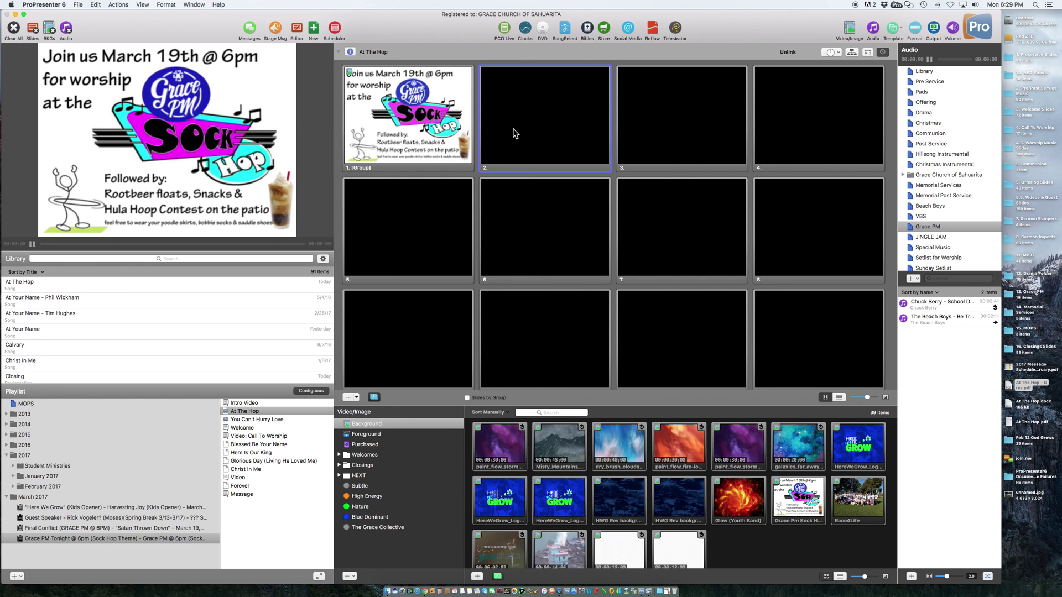
{"action": "left_click", "coordinate": [431, 140]}
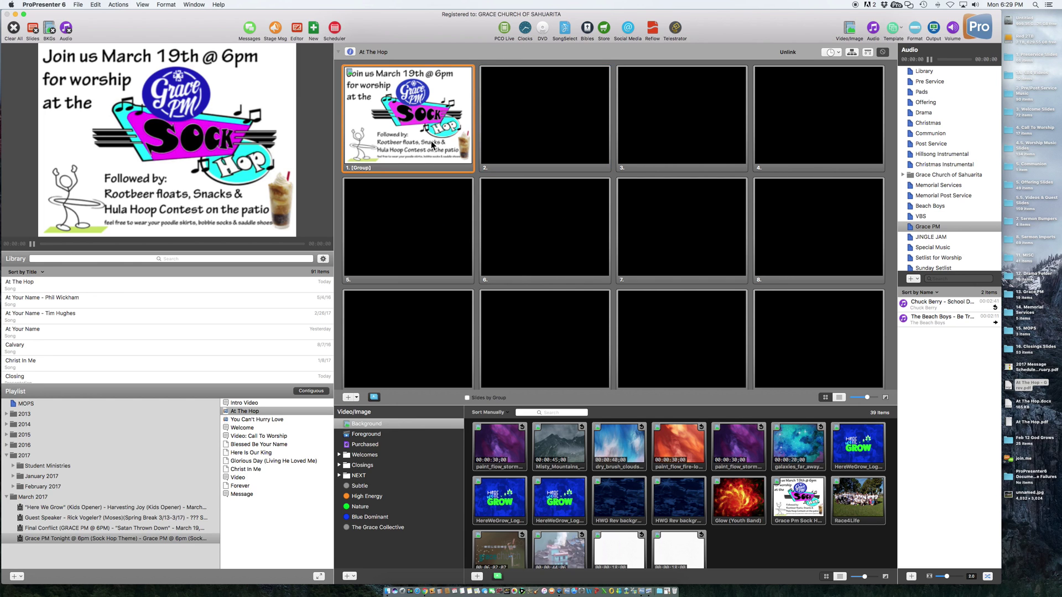
- Add a Stage Display Layout cue to all At The Hop slides at once
{"action": "key", "text": "super+a"}
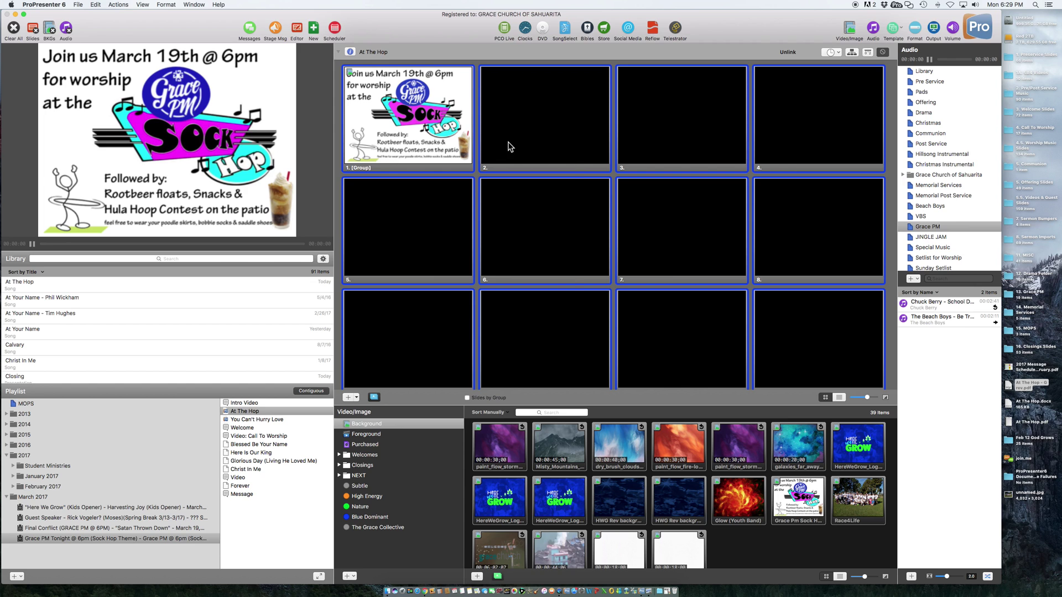
{"action": "right_click", "coordinate": [509, 139]}
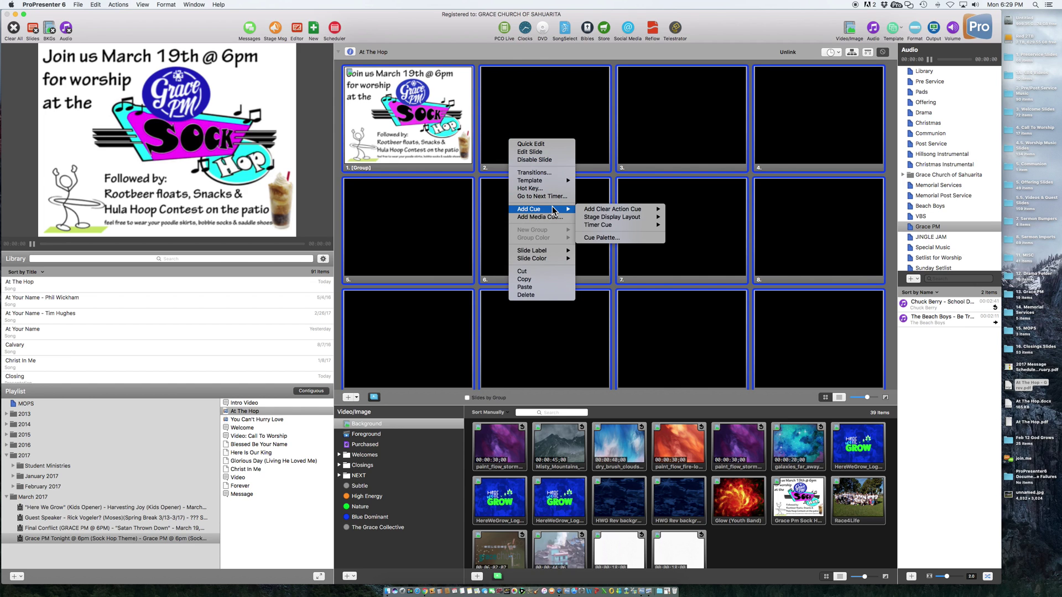
{"action": "mouse_move", "coordinate": [612, 217]}
{"action": "left_click", "coordinate": [715, 297]}
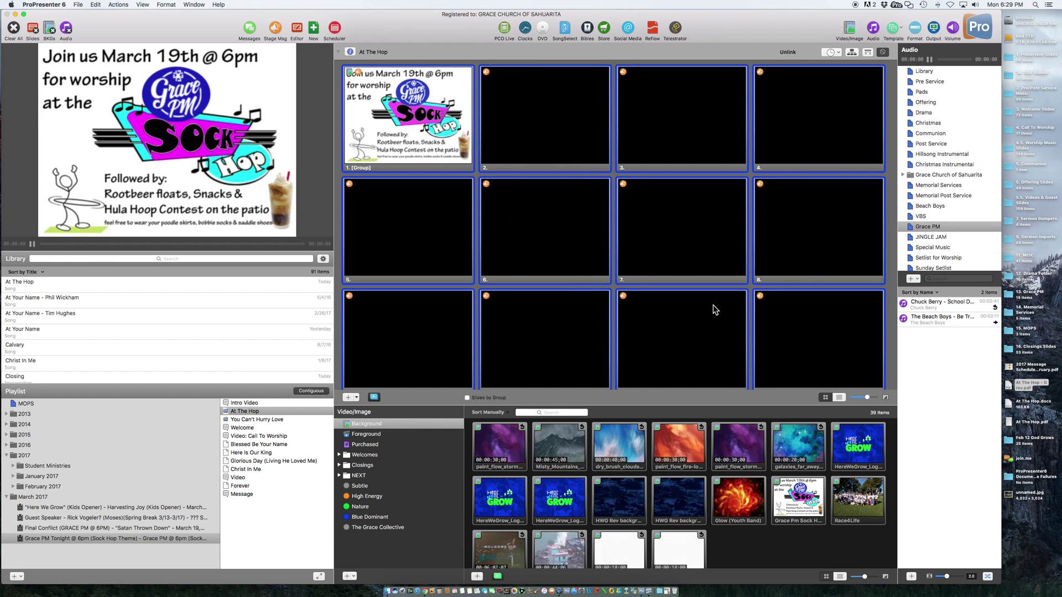
- Trigger slides 1 through 4 in turn, then return to slide 1
{"action": "left_click", "coordinate": [425, 130]}
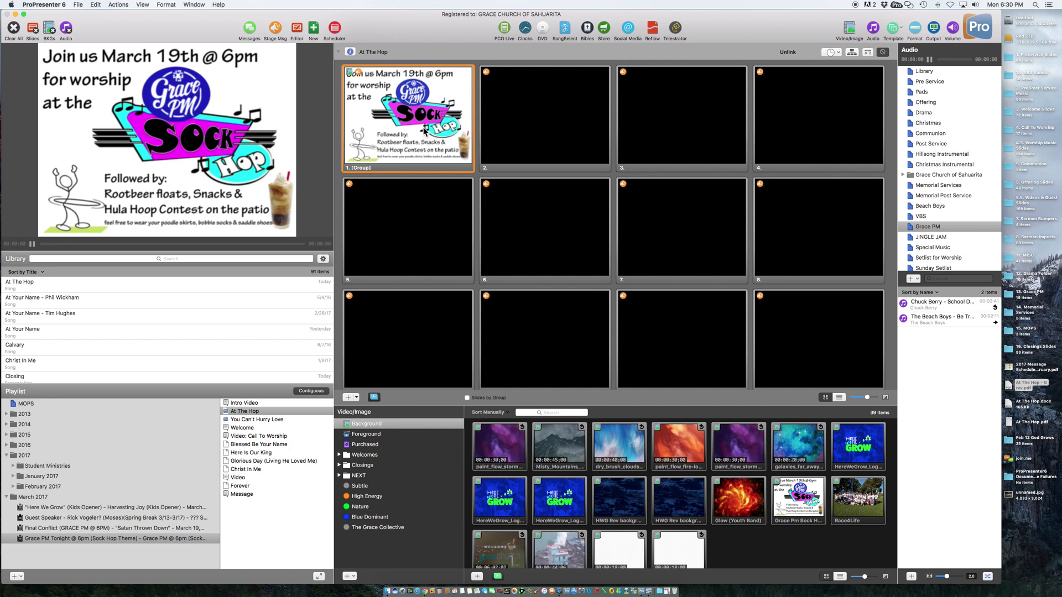
{"action": "left_click", "coordinate": [525, 124]}
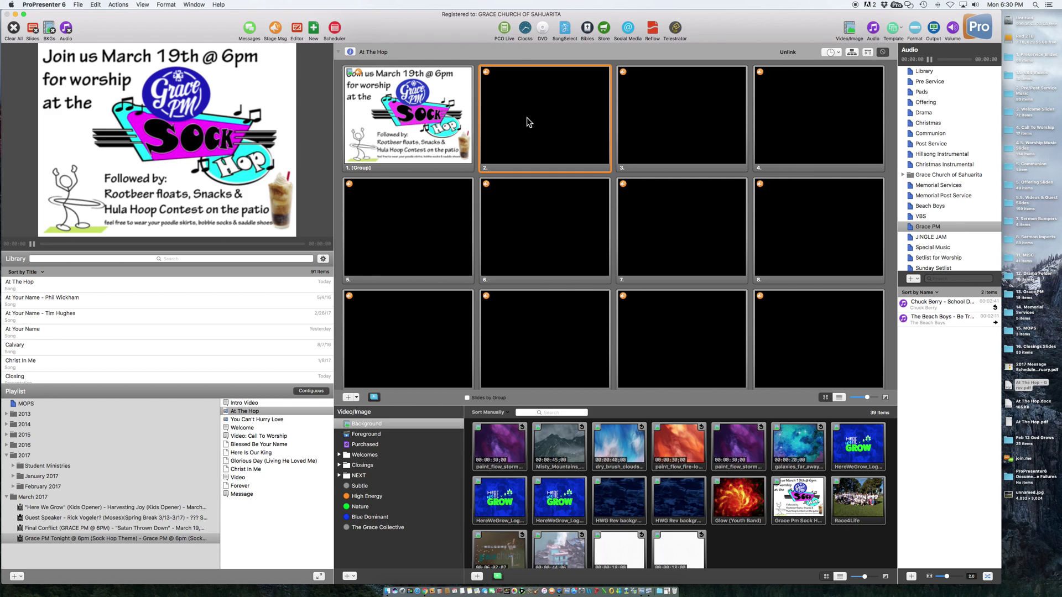
{"action": "left_click", "coordinate": [663, 125]}
{"action": "left_click", "coordinate": [787, 119]}
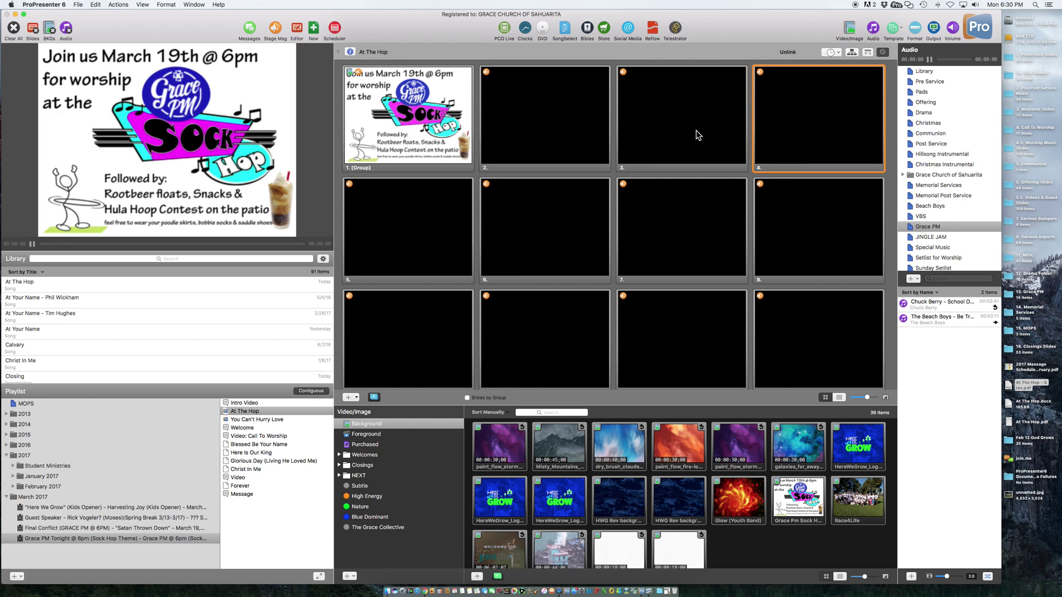
{"action": "left_click", "coordinate": [424, 131]}
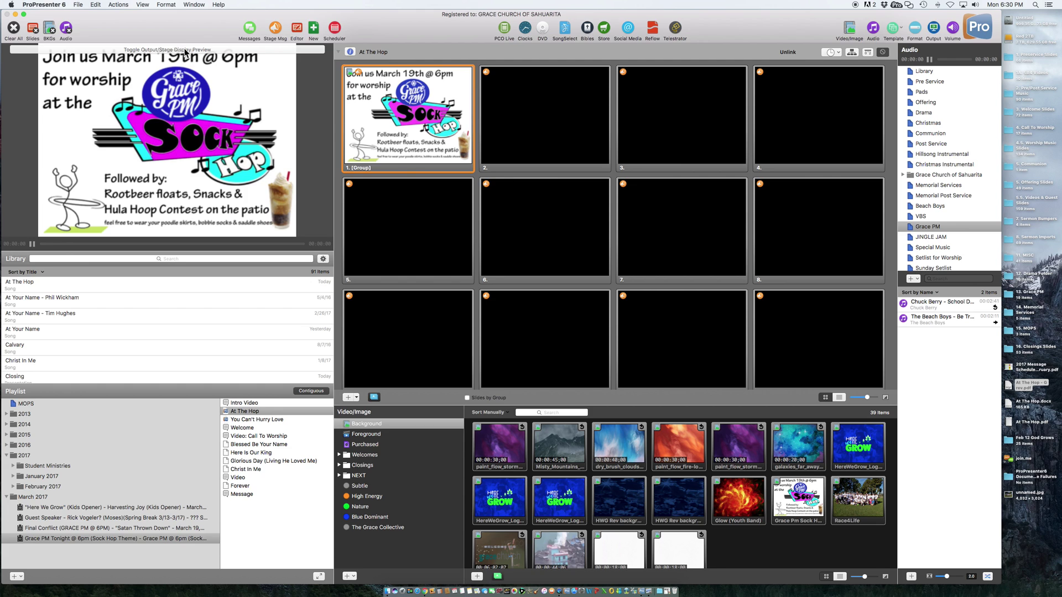
- Switch the preview to stage display and check lyrics on slides 2 and 3, then return to slide 1
{"action": "left_click", "coordinate": [202, 54]}
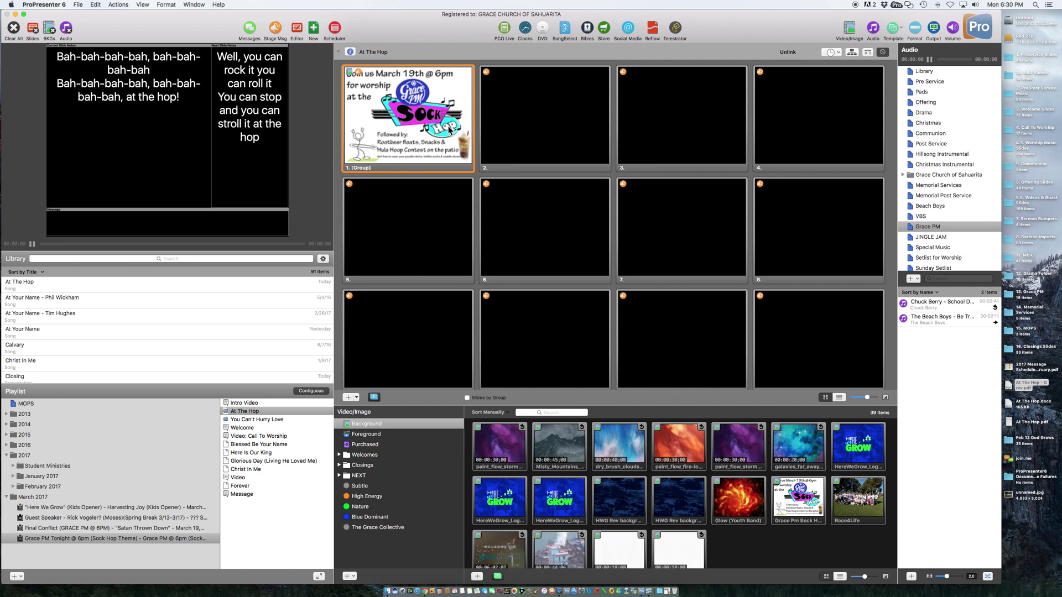
{"action": "left_click", "coordinate": [519, 125]}
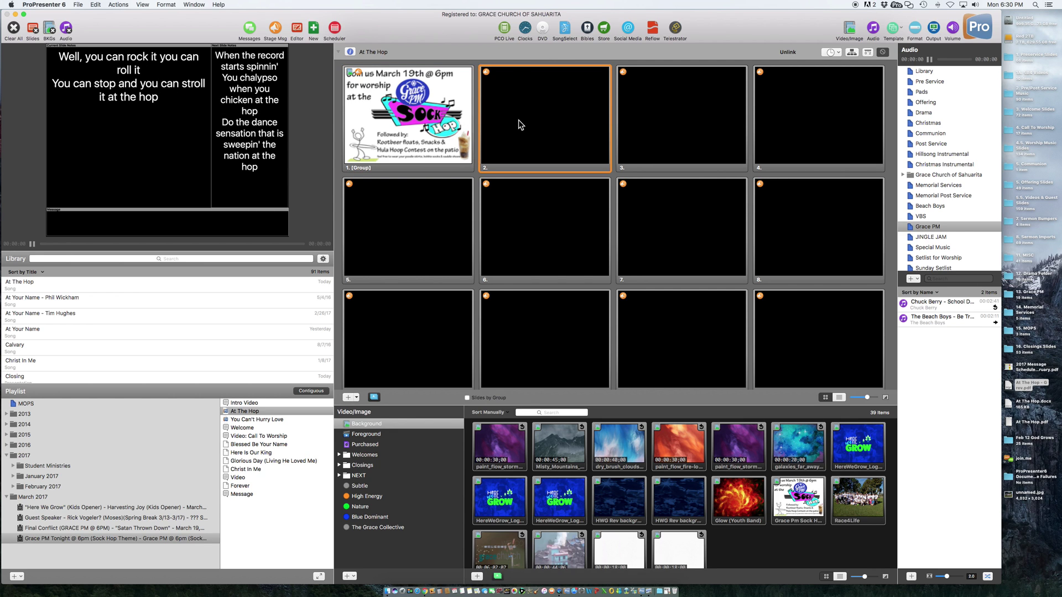
{"action": "left_click", "coordinate": [645, 119]}
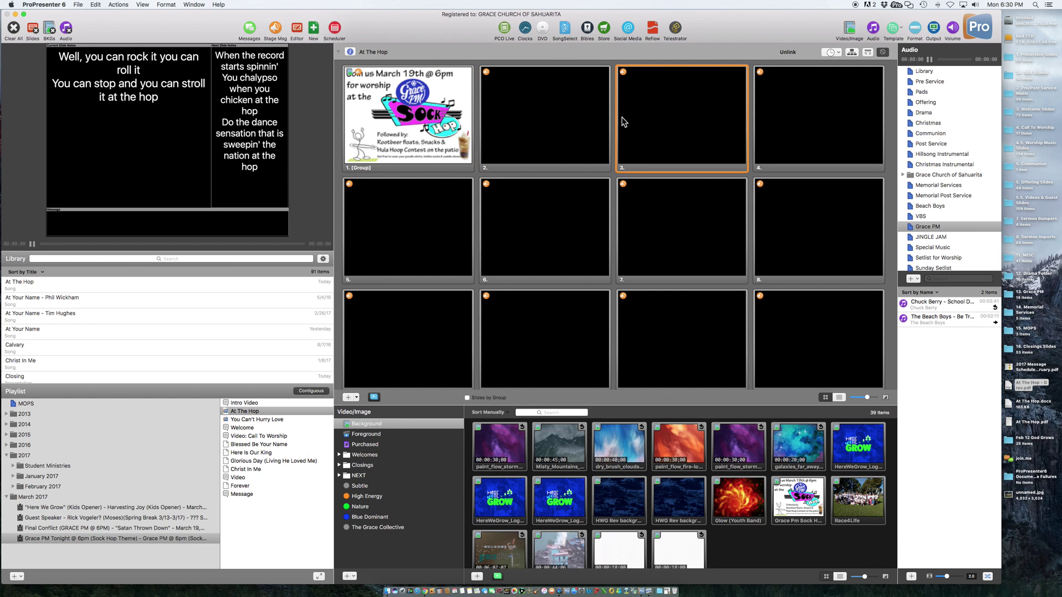
{"action": "left_click", "coordinate": [408, 129]}
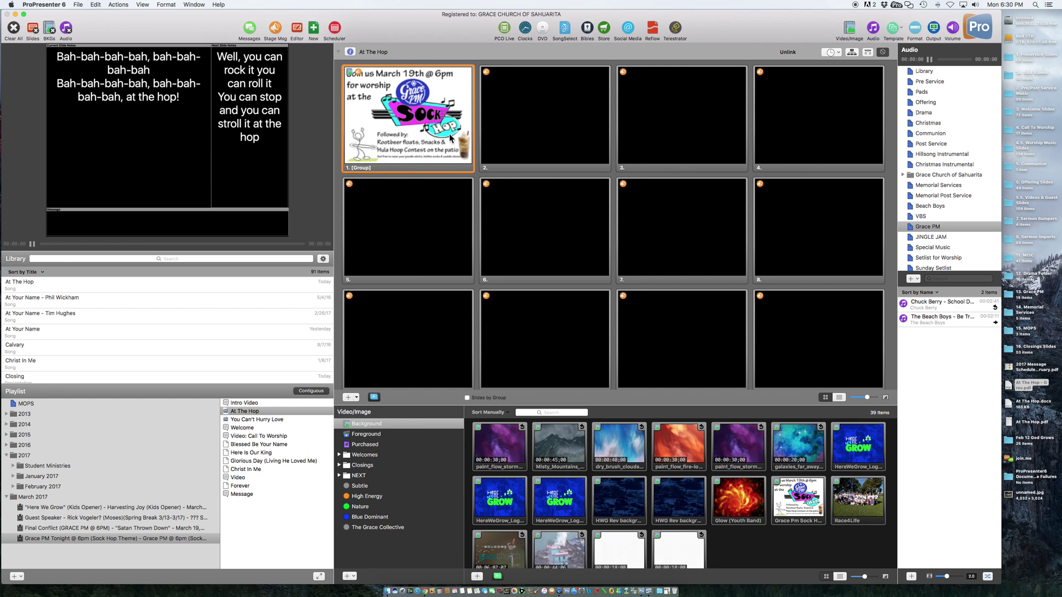
{"action": "mouse_move", "coordinate": [190, 50]}
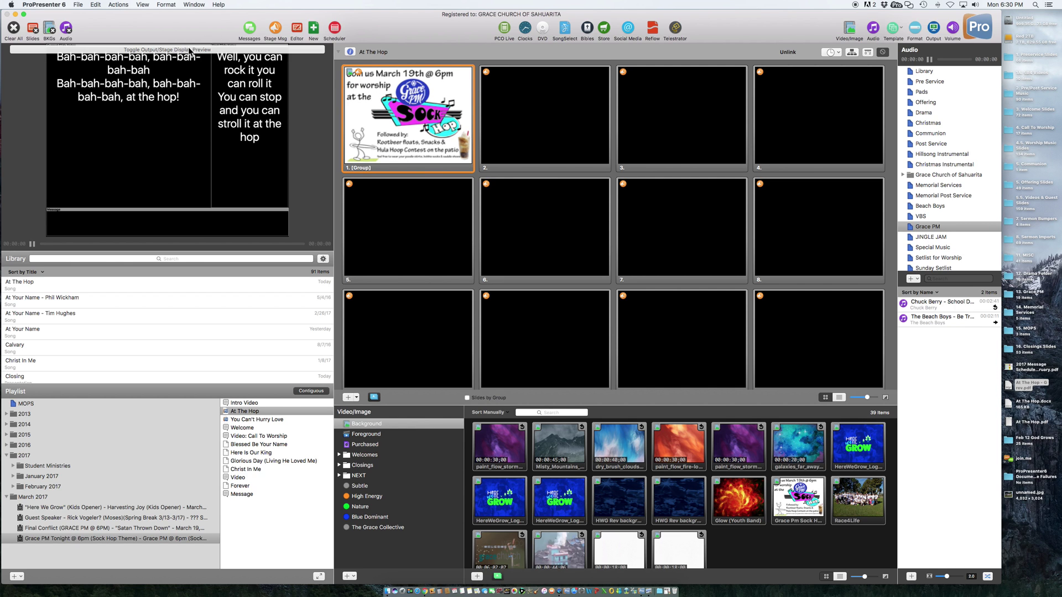
- Toggle the preview off and back to stage display, run slides 2–6, then return to slide 1
{"action": "left_click", "coordinate": [180, 52]}
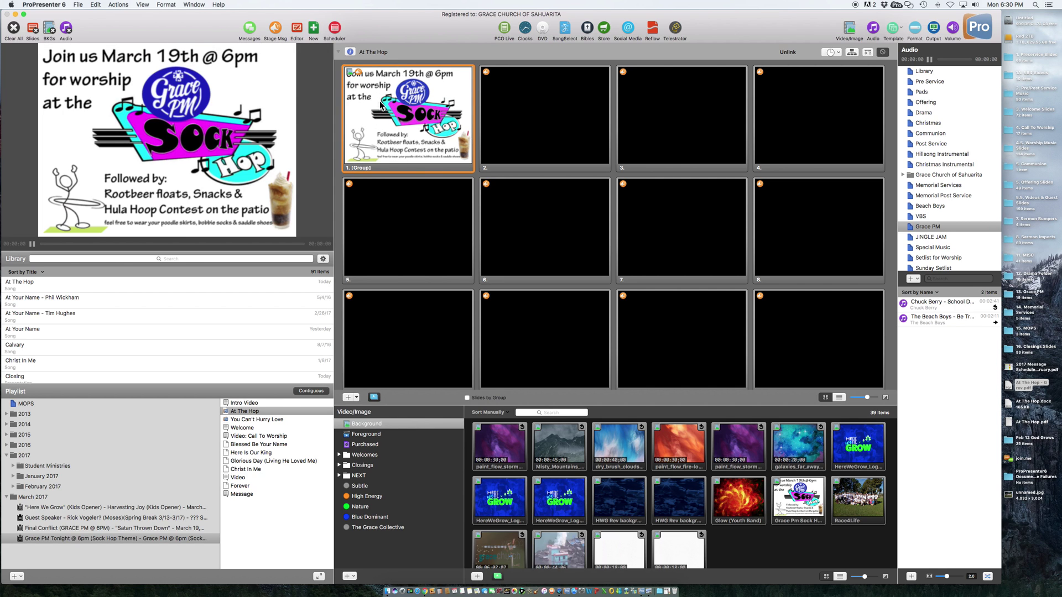
{"action": "left_click", "coordinate": [191, 50]}
{"action": "left_click", "coordinate": [545, 116]}
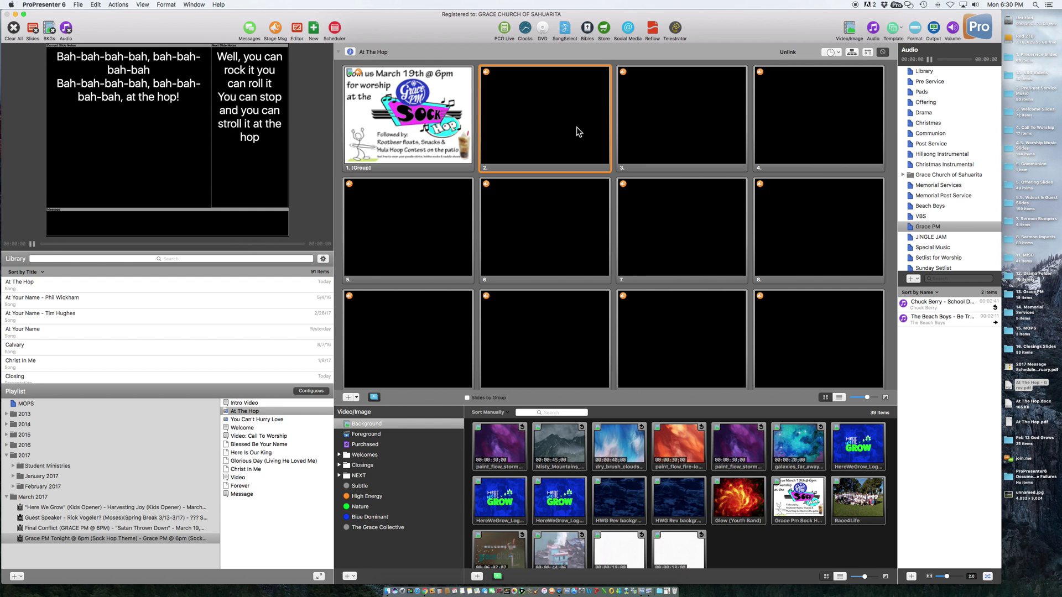
{"action": "left_click", "coordinate": [680, 116]}
{"action": "left_click", "coordinate": [780, 119]}
{"action": "left_click", "coordinate": [439, 227]}
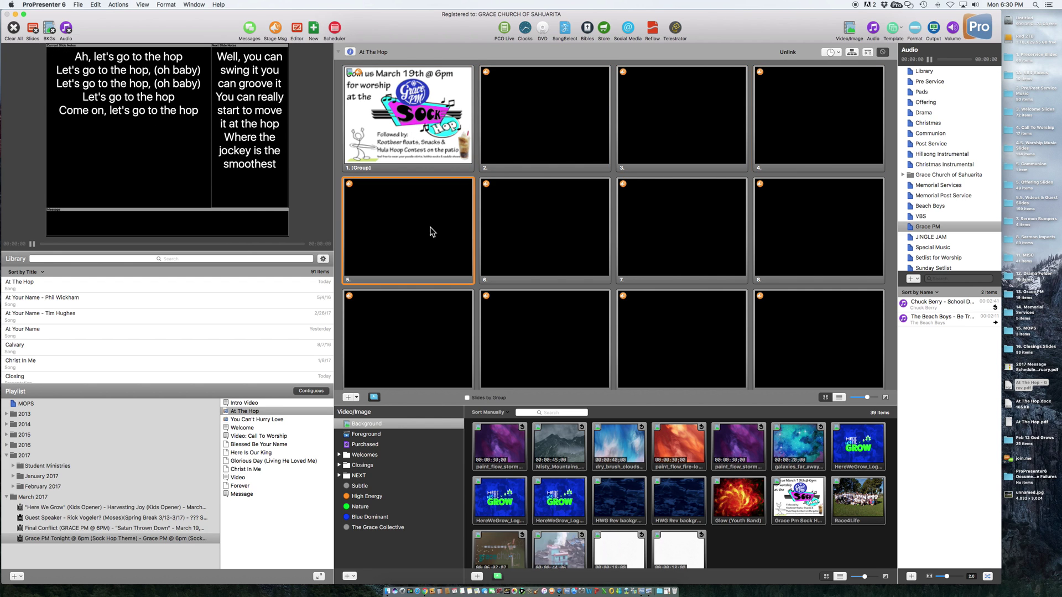
{"action": "left_click", "coordinate": [508, 232]}
{"action": "left_click", "coordinate": [412, 141]}
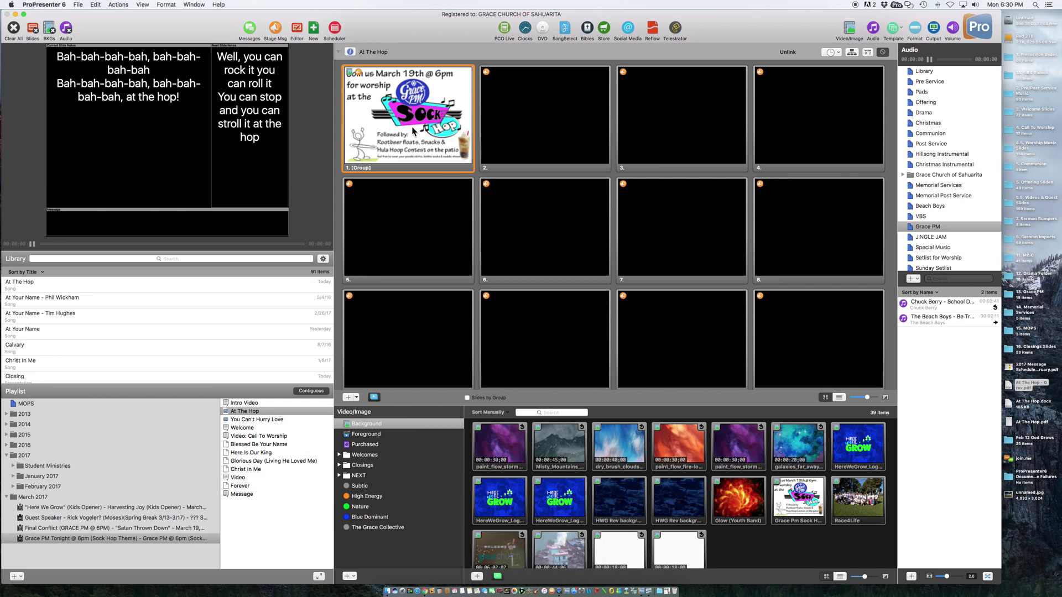